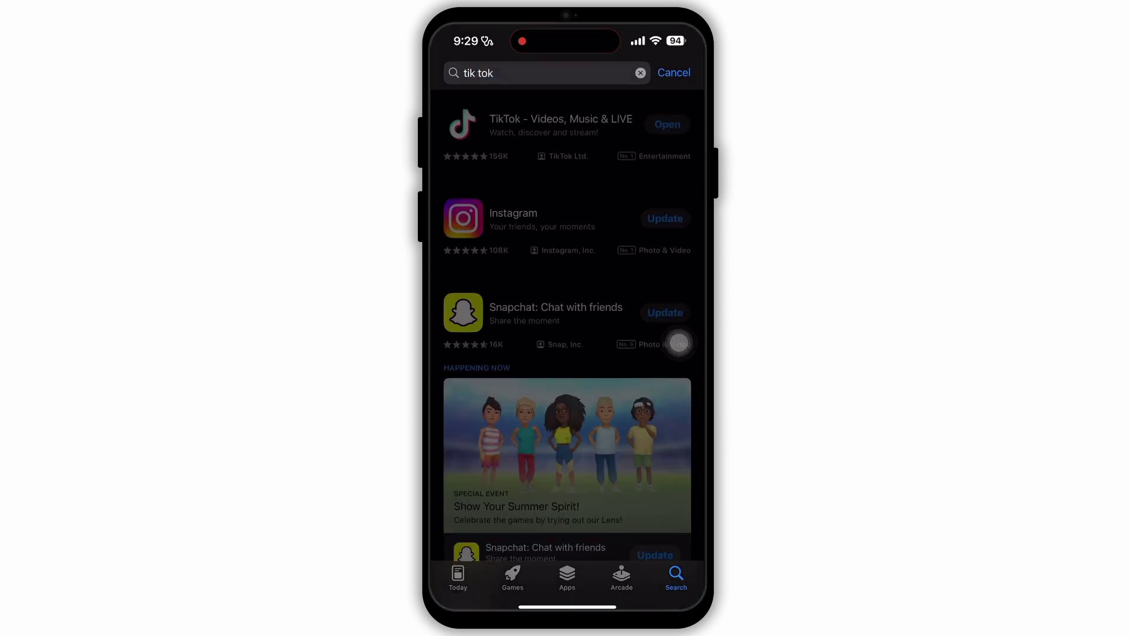
Step: Open TikTok's App Store page from the search results, confirming it's installed
click(548, 126)
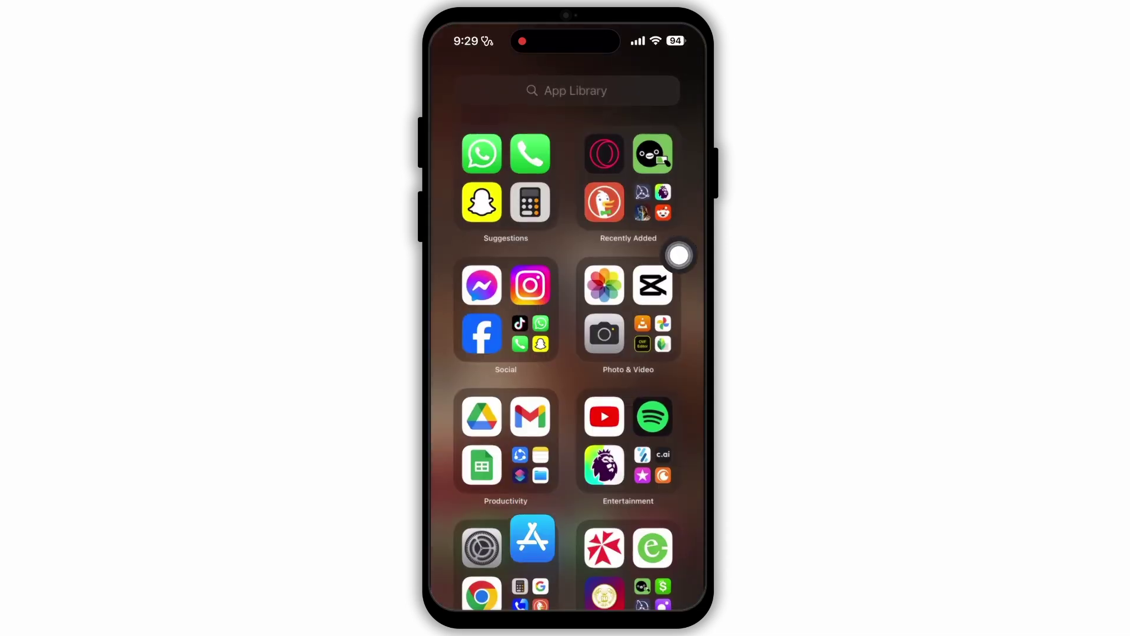
Step: Launch TikTok, go to the Profile tab, and dismiss the Follow your friends popup
click(473, 461)
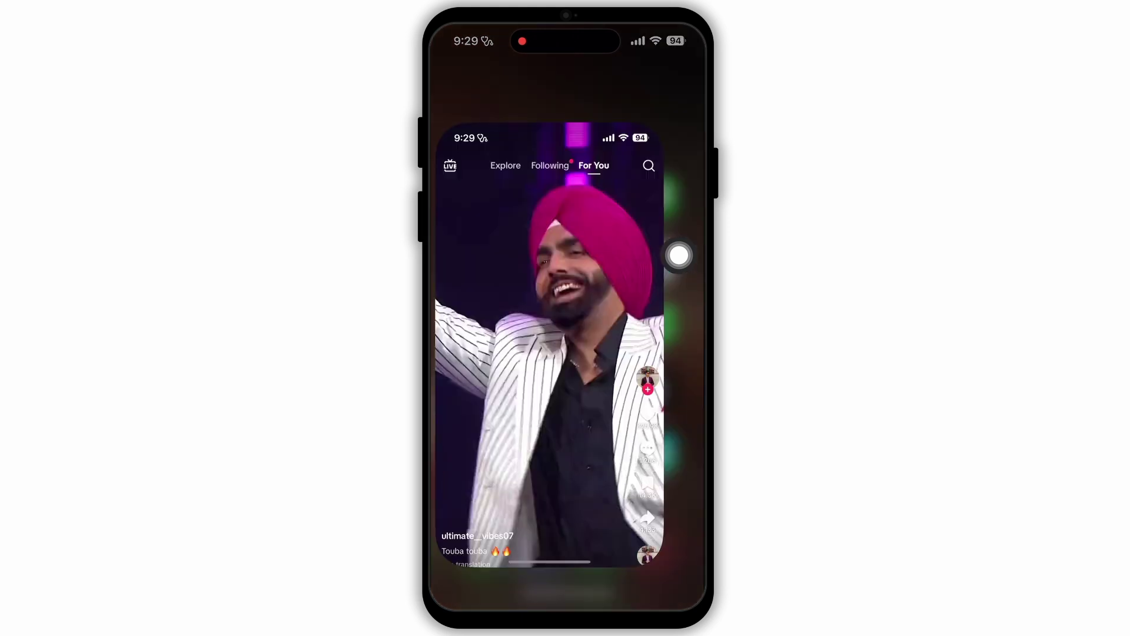
click(677, 576)
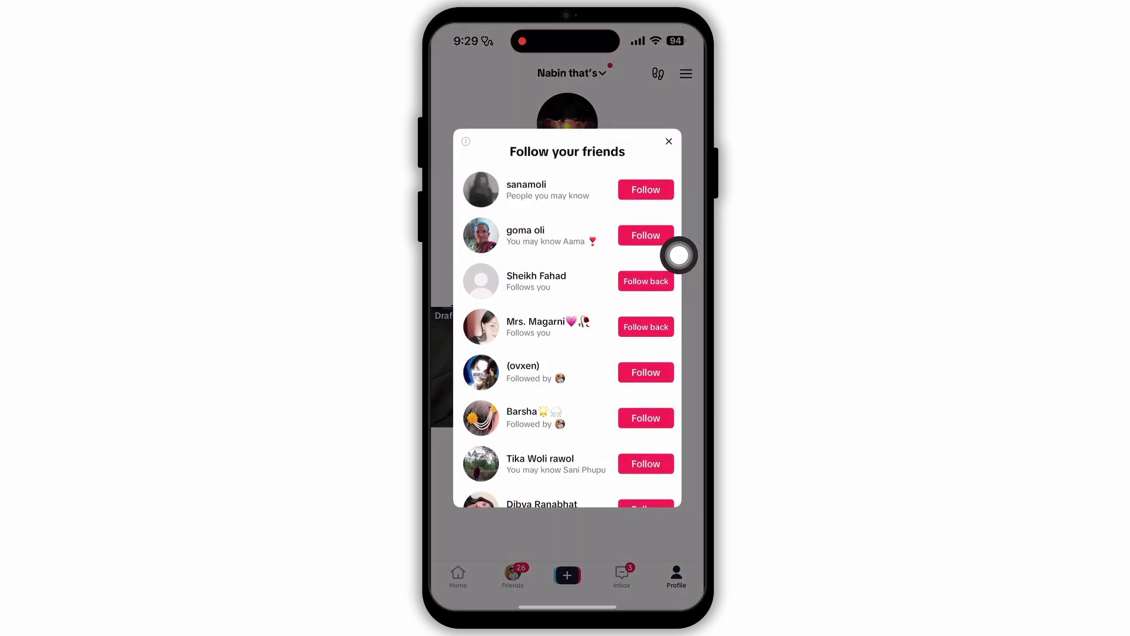
click(467, 150)
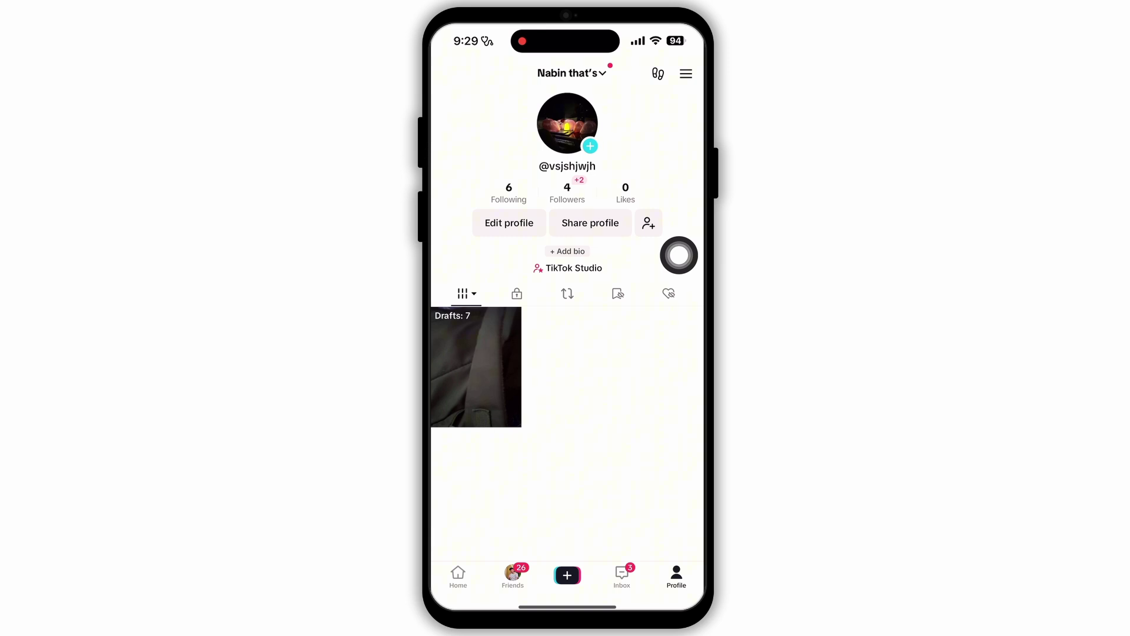
Step: Open Settings and privacy from the profile's hamburger menu
click(685, 73)
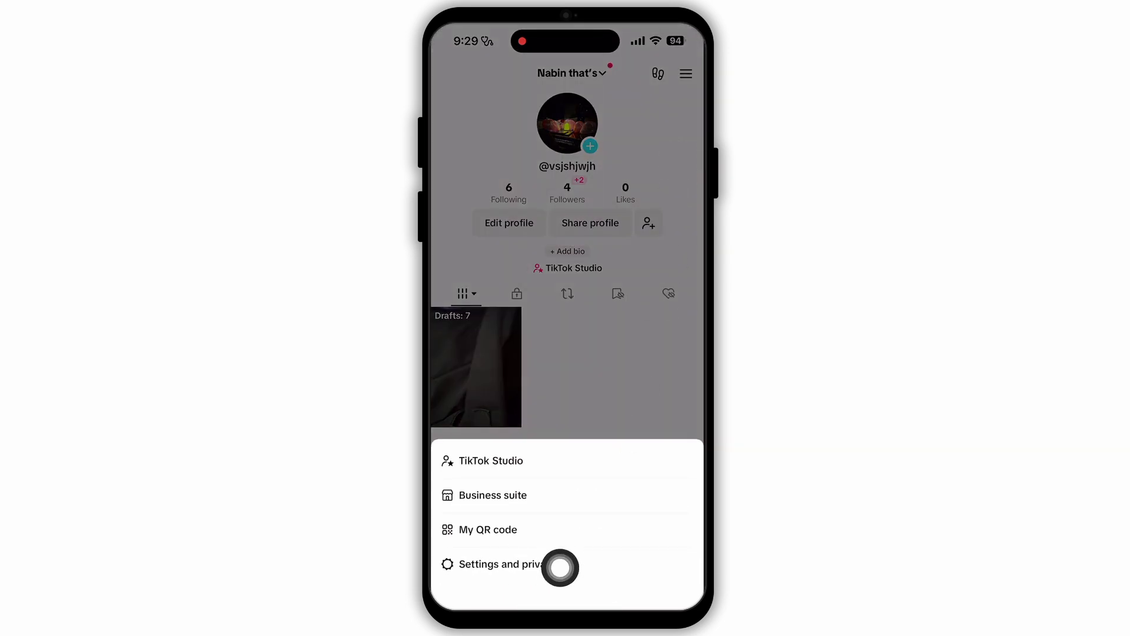
click(556, 565)
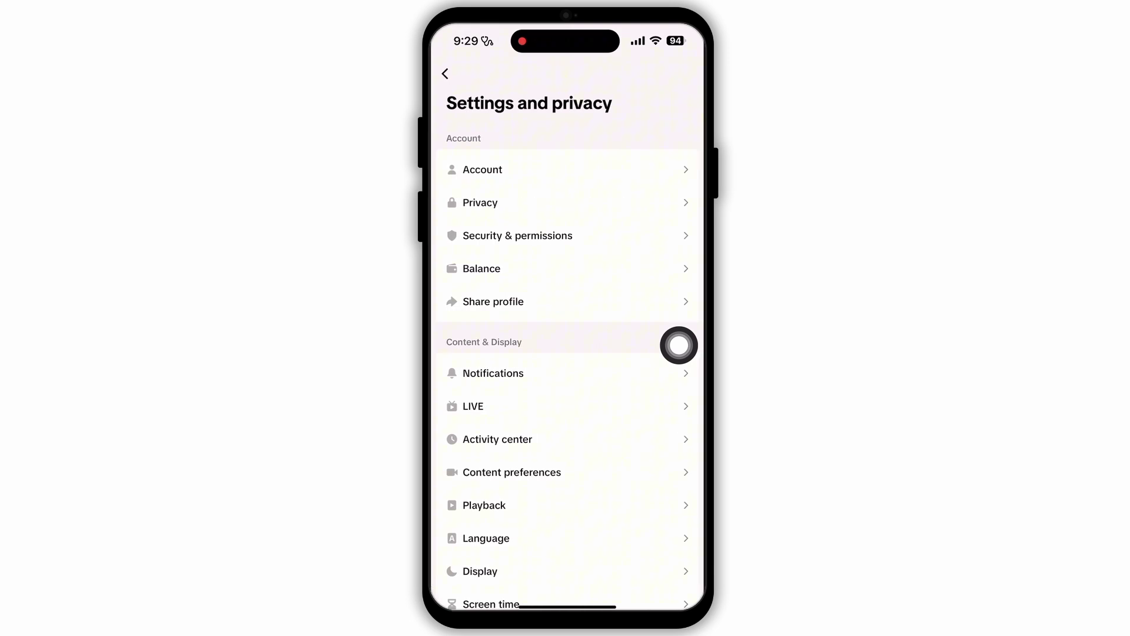
scroll(565, 353, down, 10)
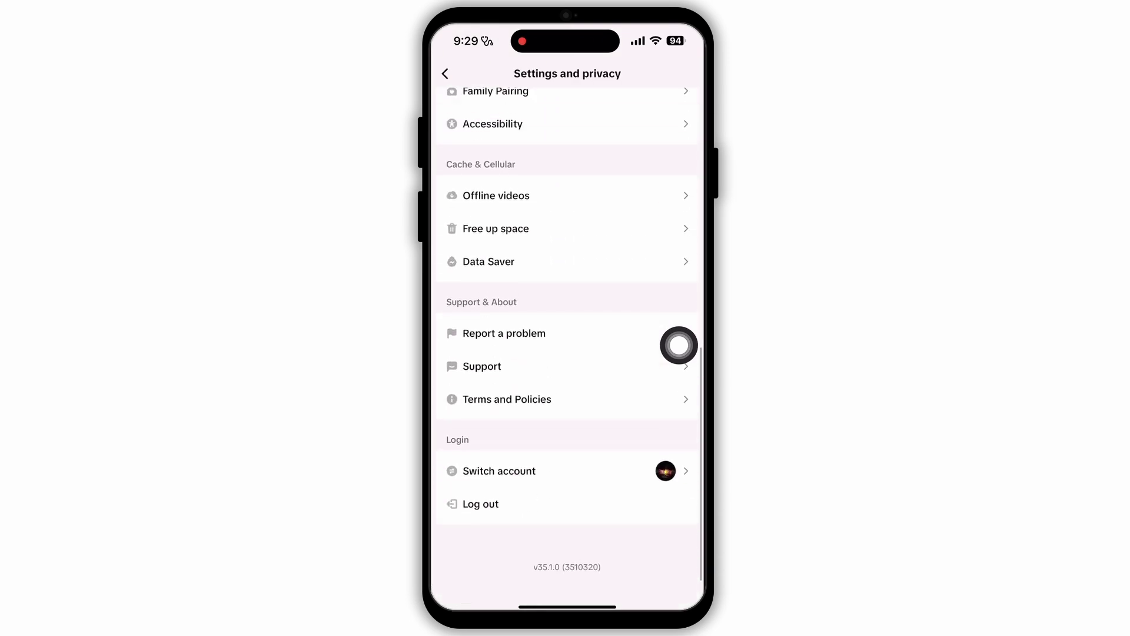
Step: Open Report a problem, launch the Helpdesk chat, then back out to the topics
click(554, 333)
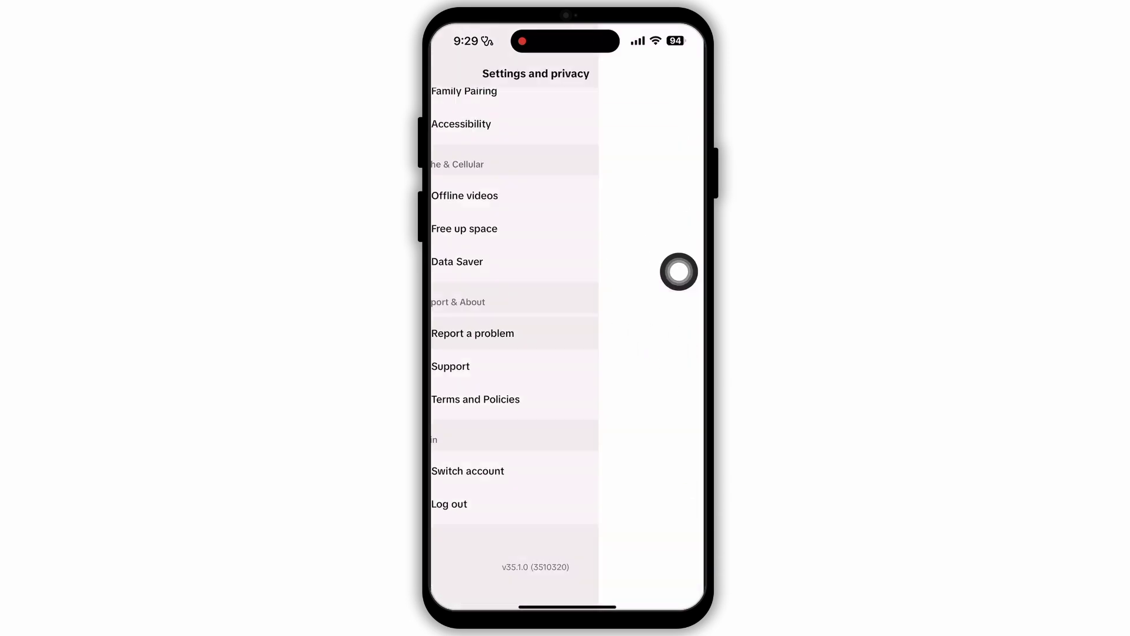
scroll(679, 271, down, 8)
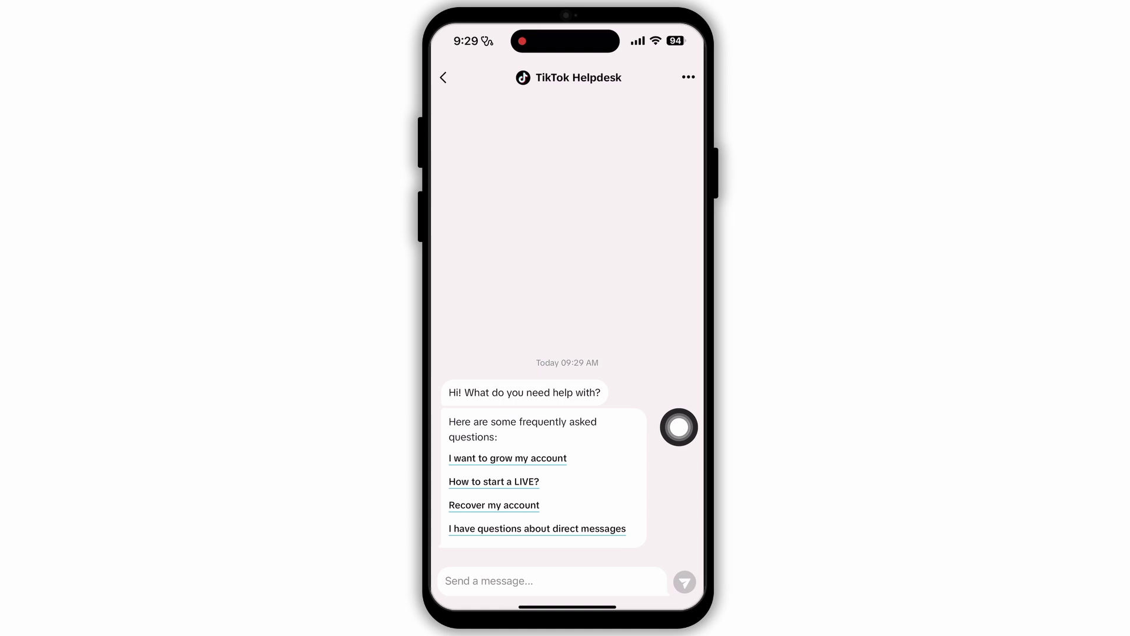
key(Escape)
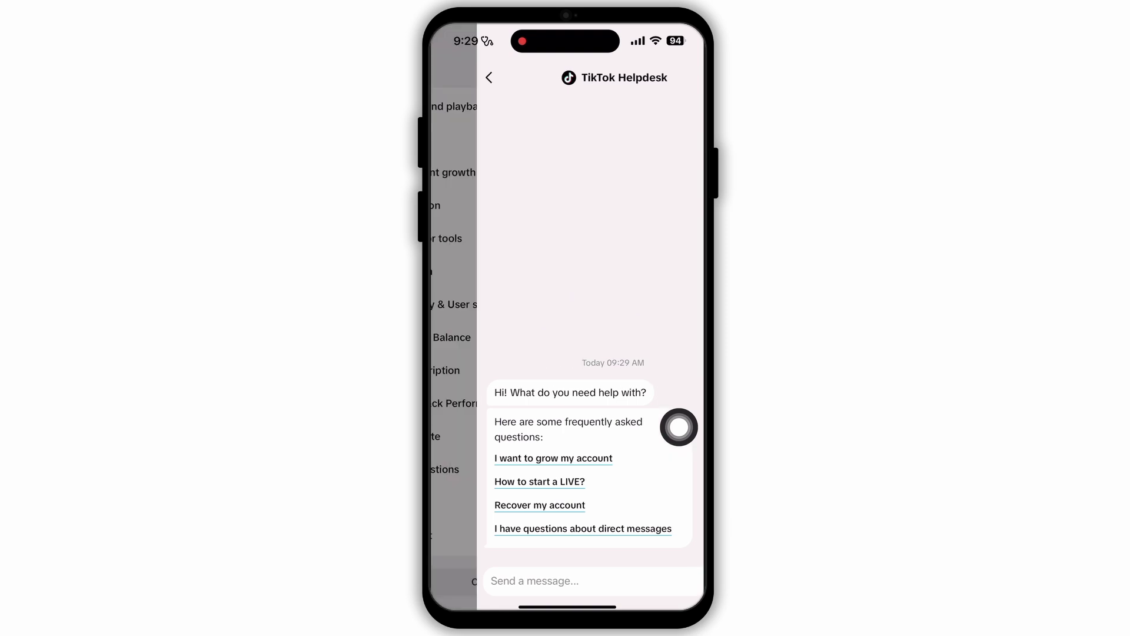
scroll(680, 428, up, 5)
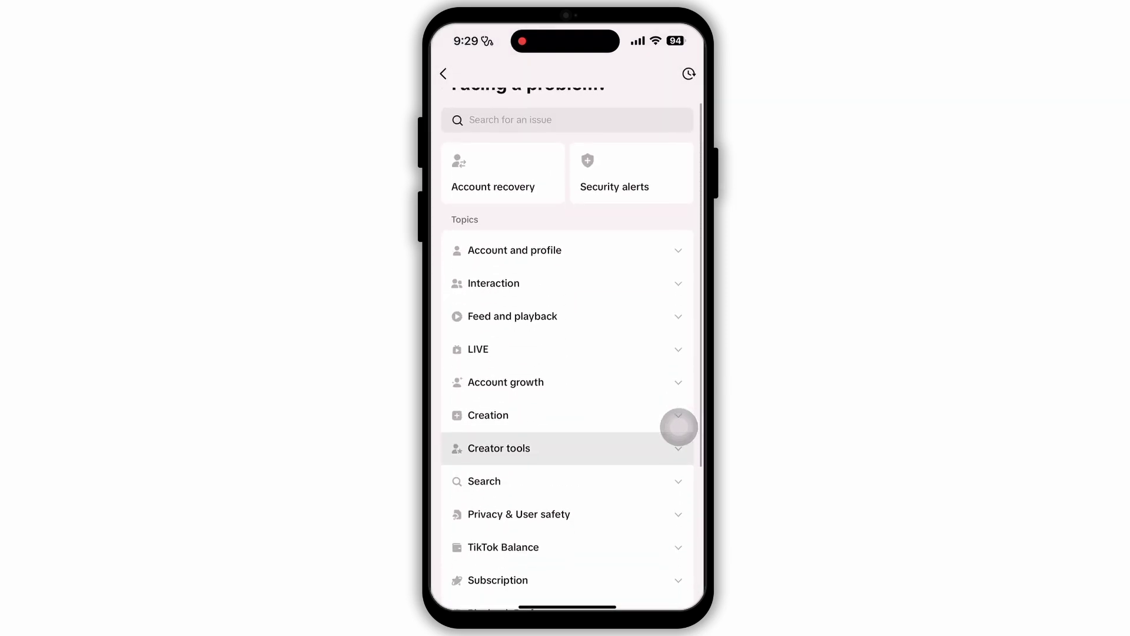
scroll(679, 427, down, 5)
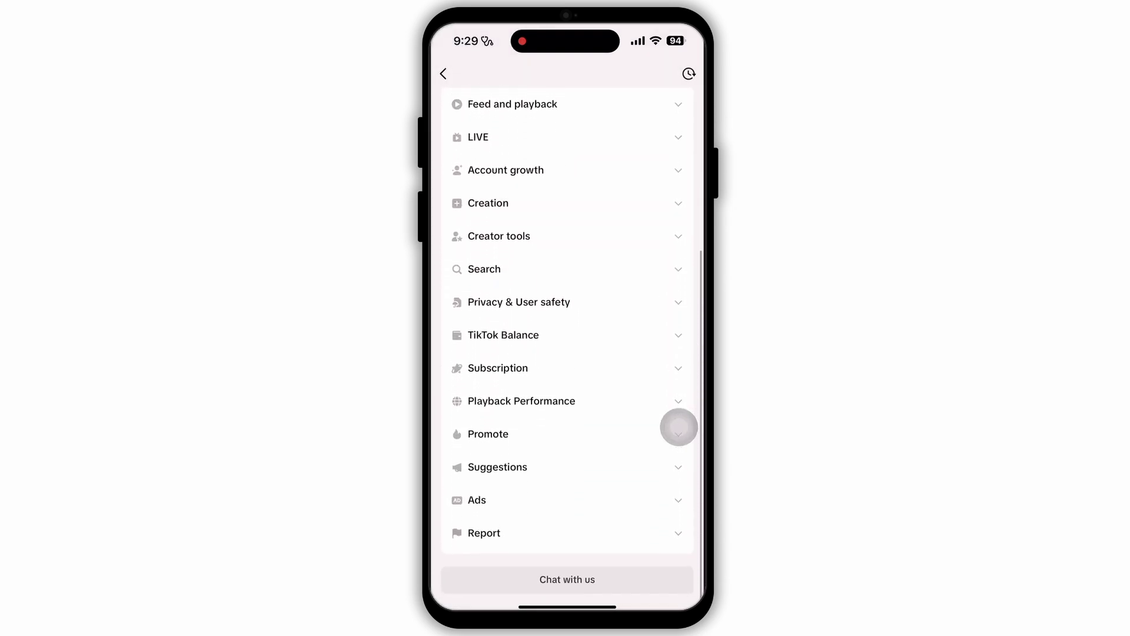
scroll(679, 428, down, 2)
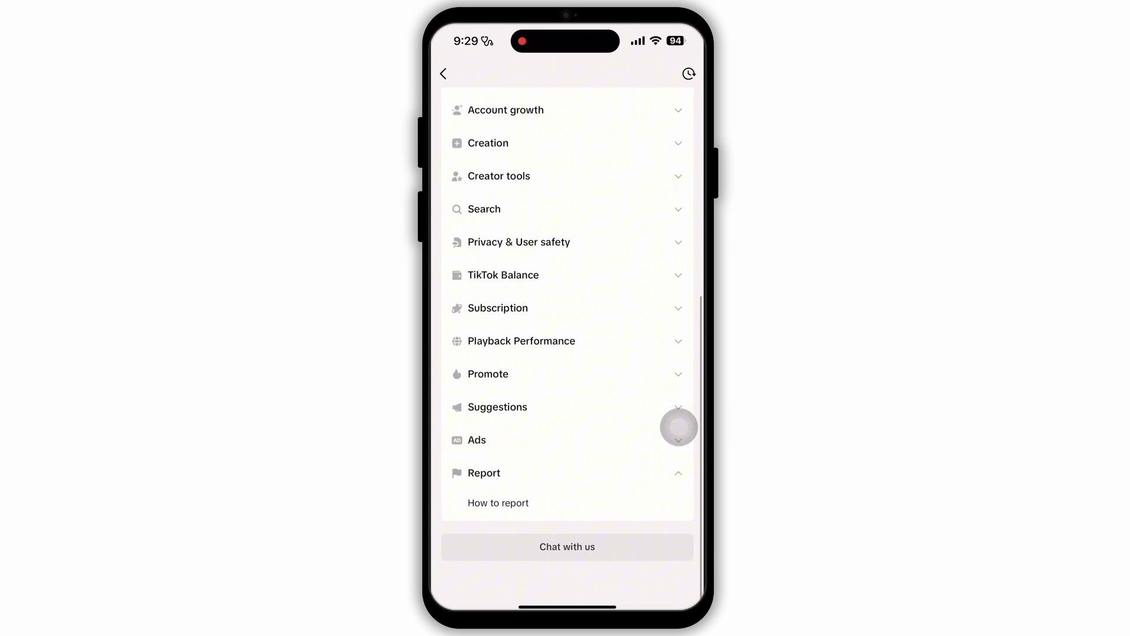
Step: Open the How to report guide under the expanded Report topic
click(499, 566)
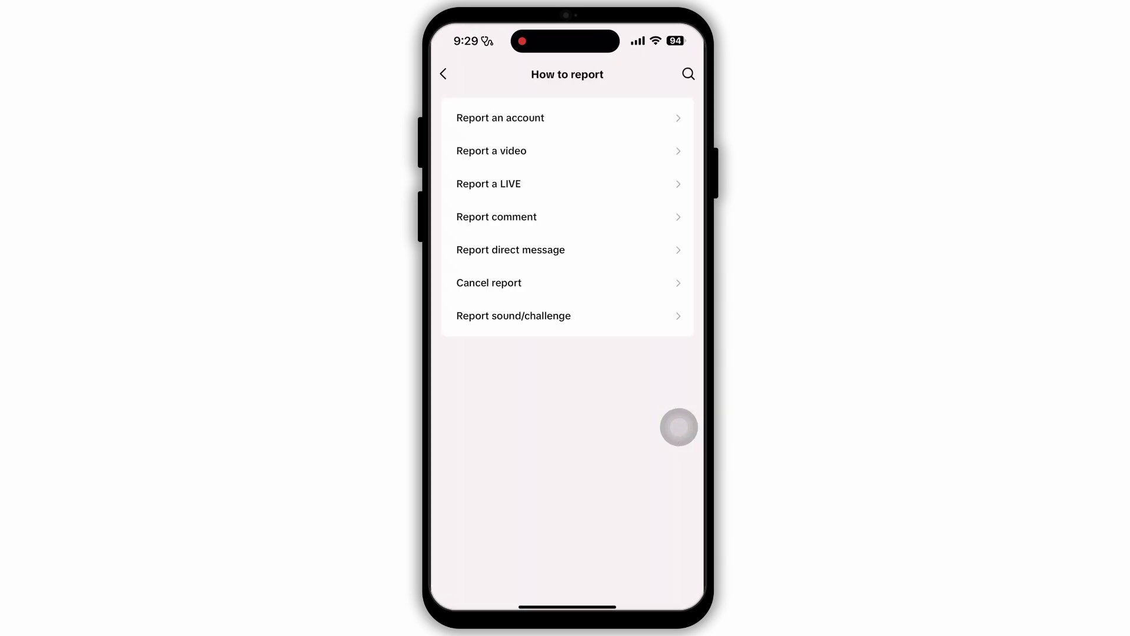
Step: View the Report an account guide, then focus the Helpdesk chat's Send a message field
click(565, 118)
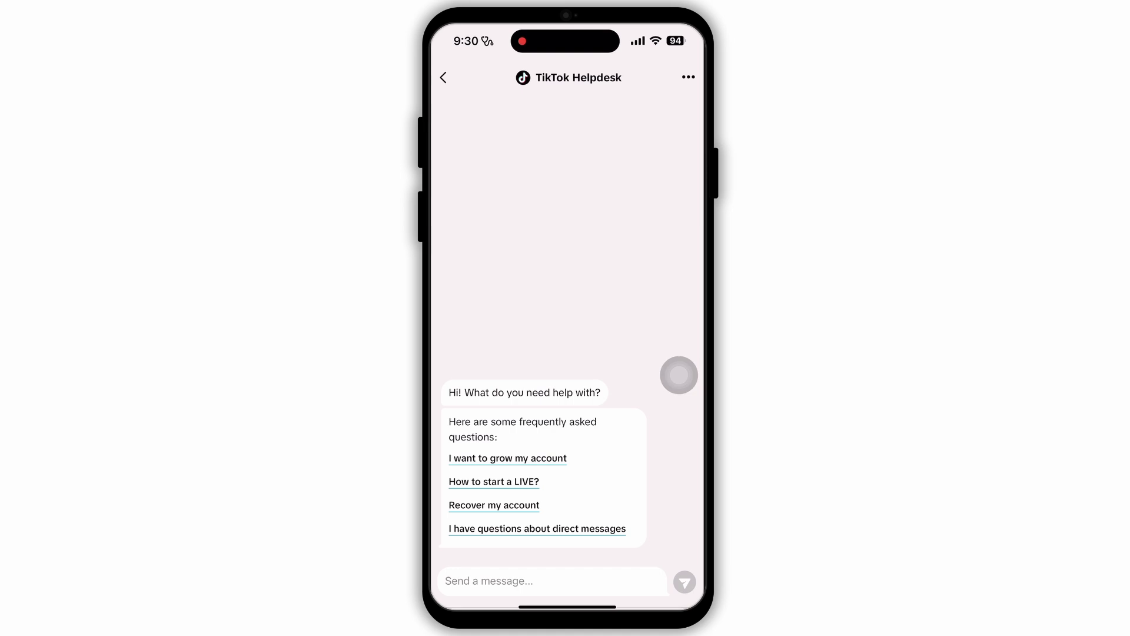
click(553, 579)
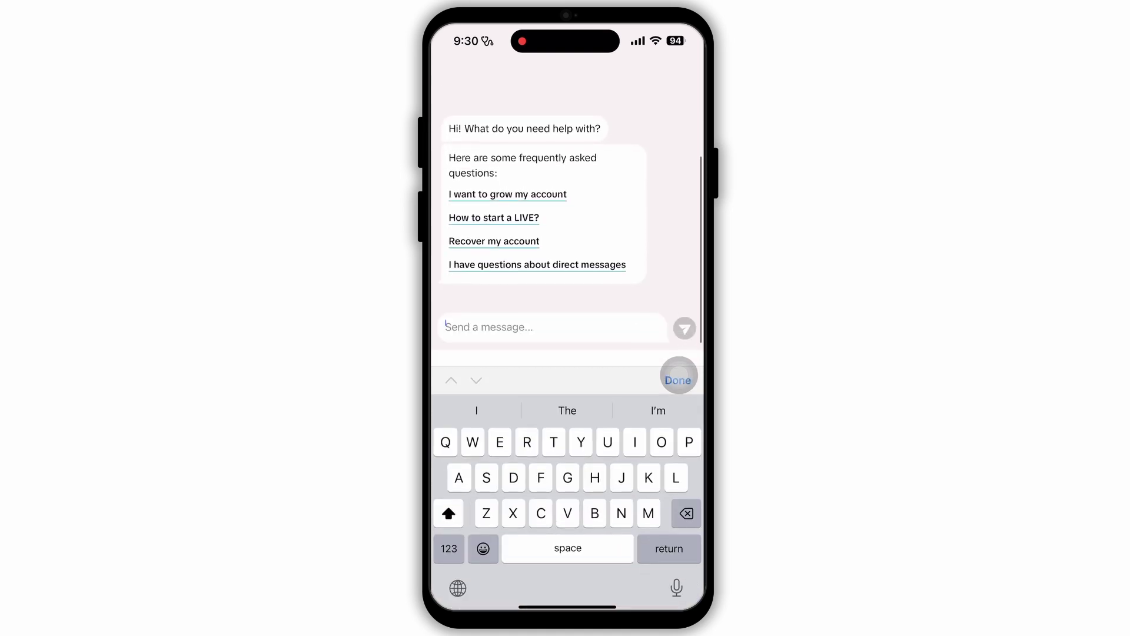